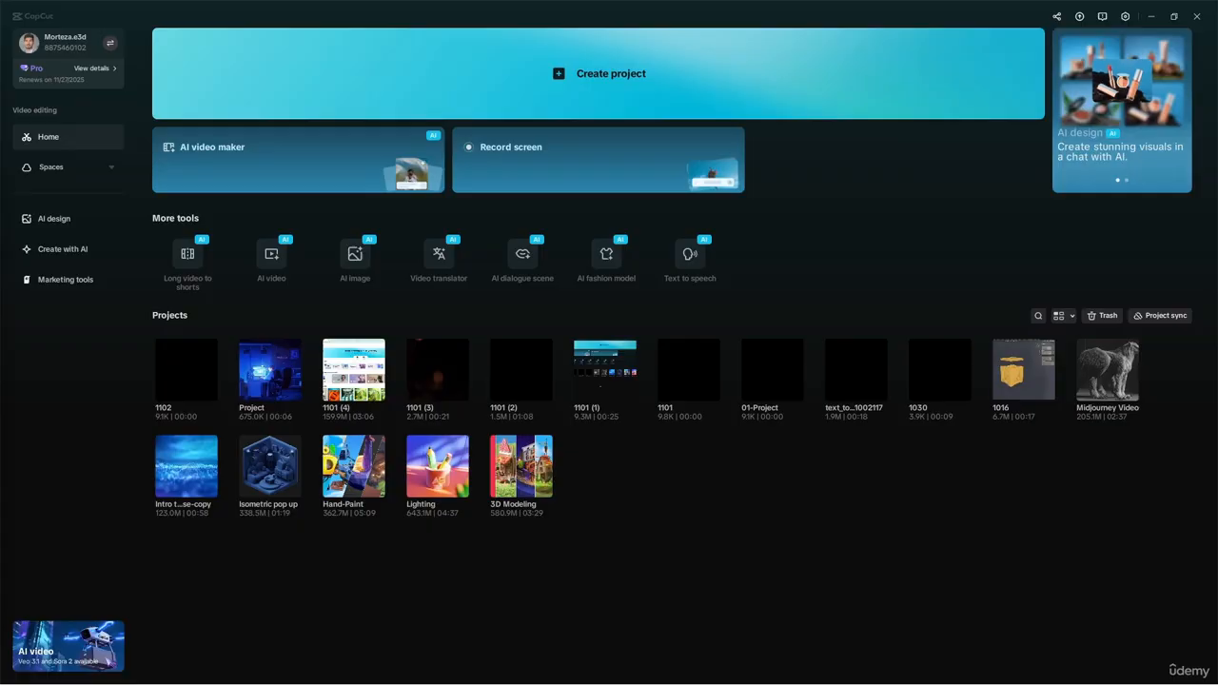
# - Create a new project and open the AI avatar library
pyautogui.click(592, 86)
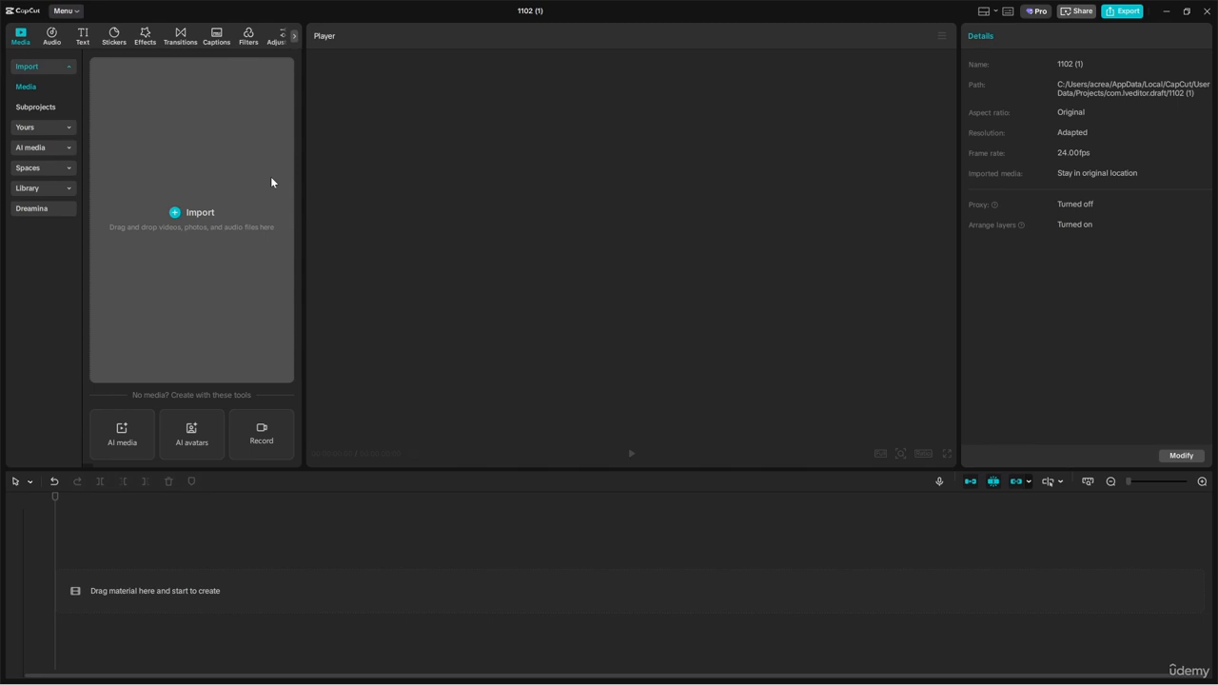
pyautogui.click(295, 38)
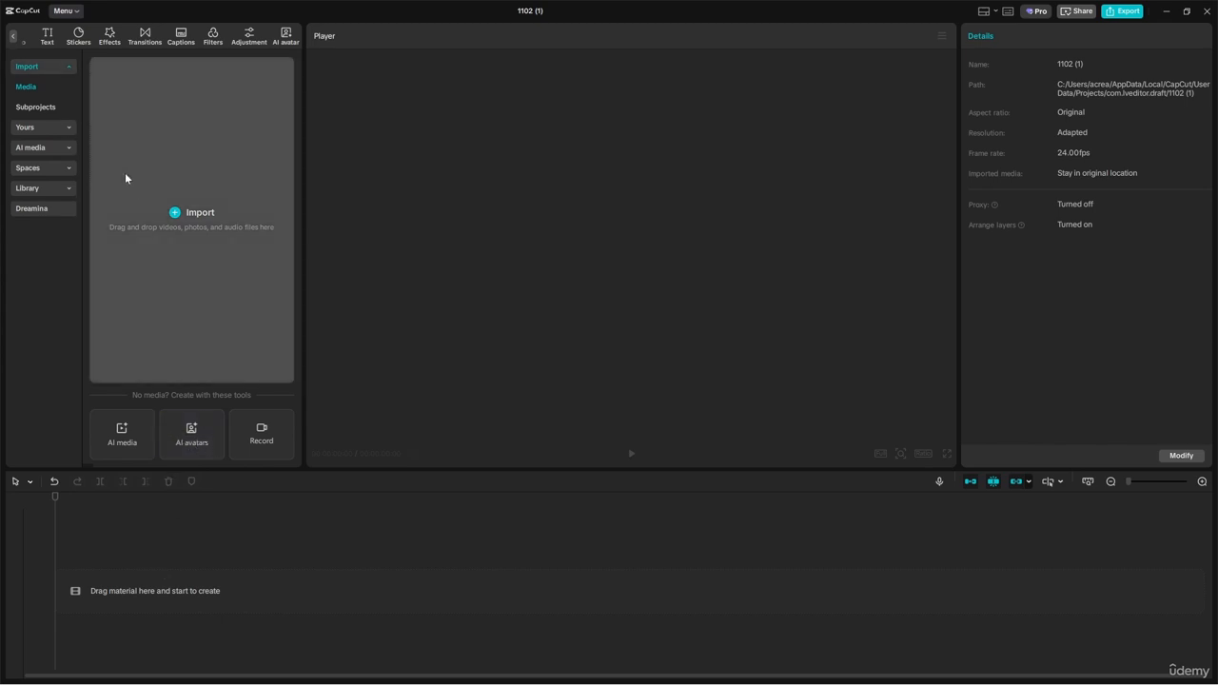
pyautogui.click(12, 36)
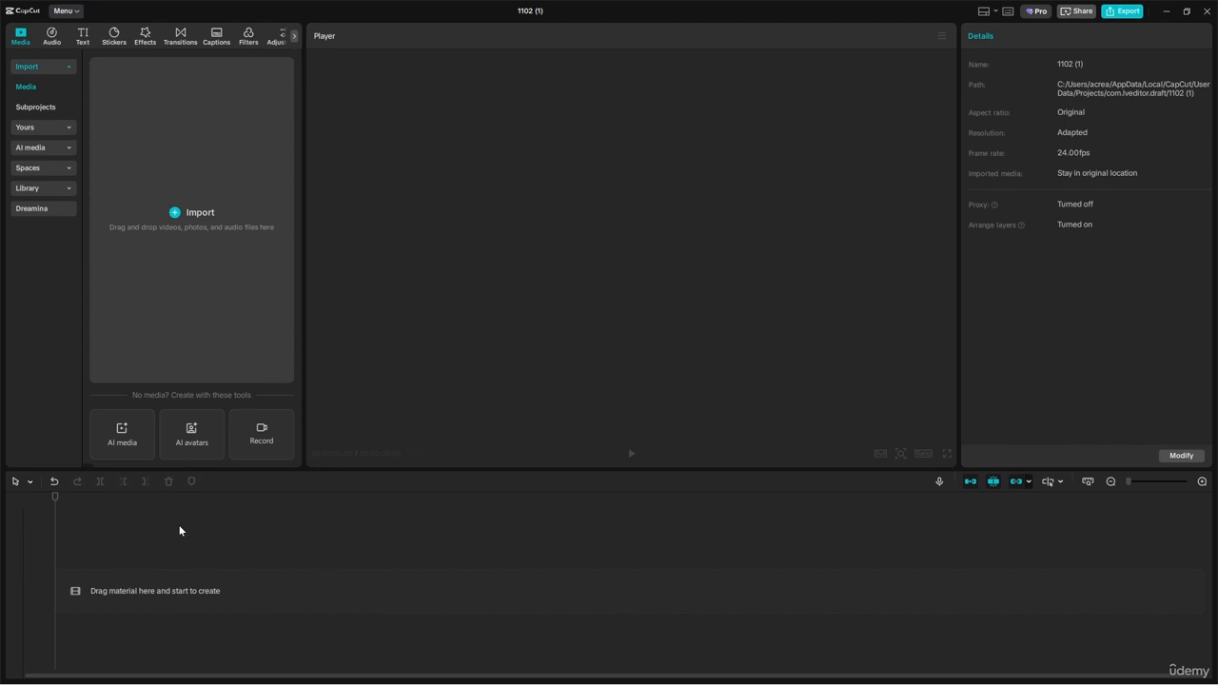
pyautogui.click(191, 436)
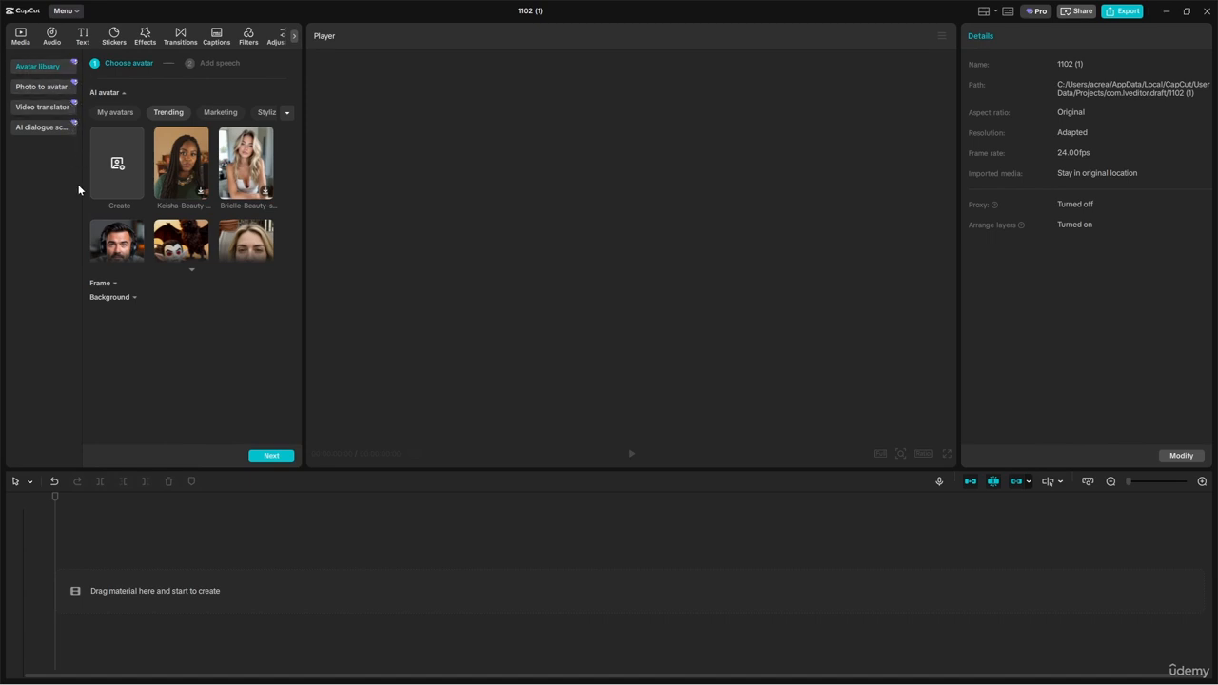
# - Preview the custom avatar My avatar 1 and select the Harold-Podcast avatar from the Trending category
pyautogui.click(103, 112)
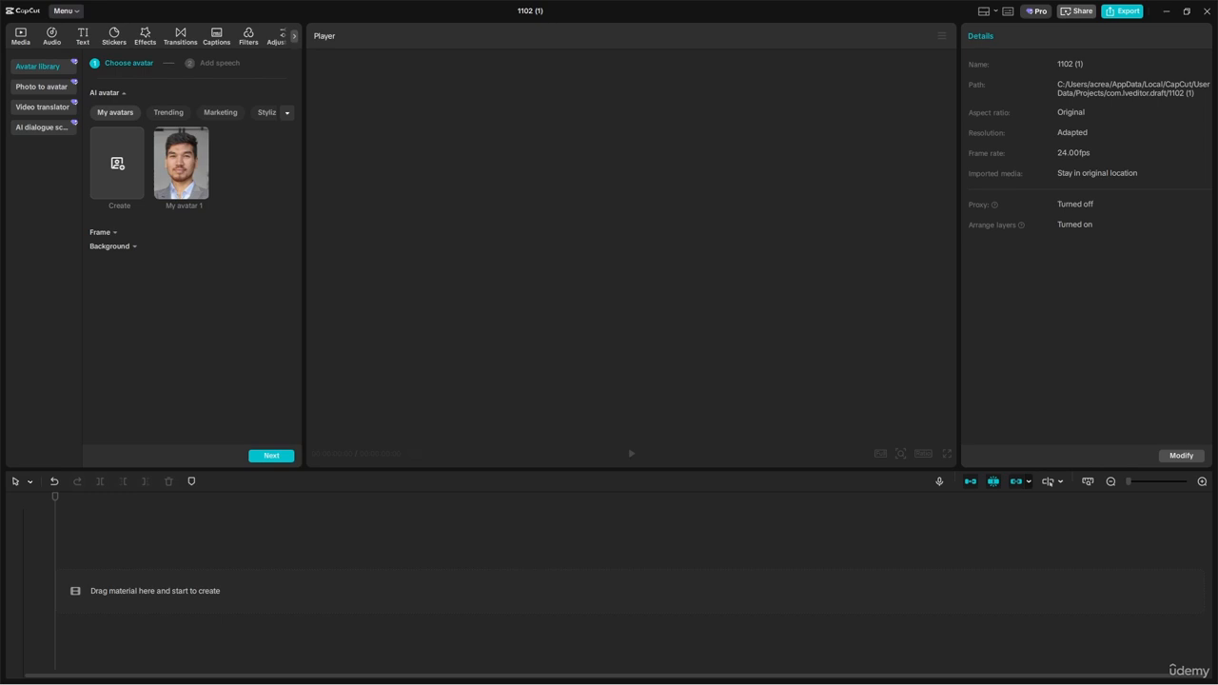
pyautogui.click(185, 183)
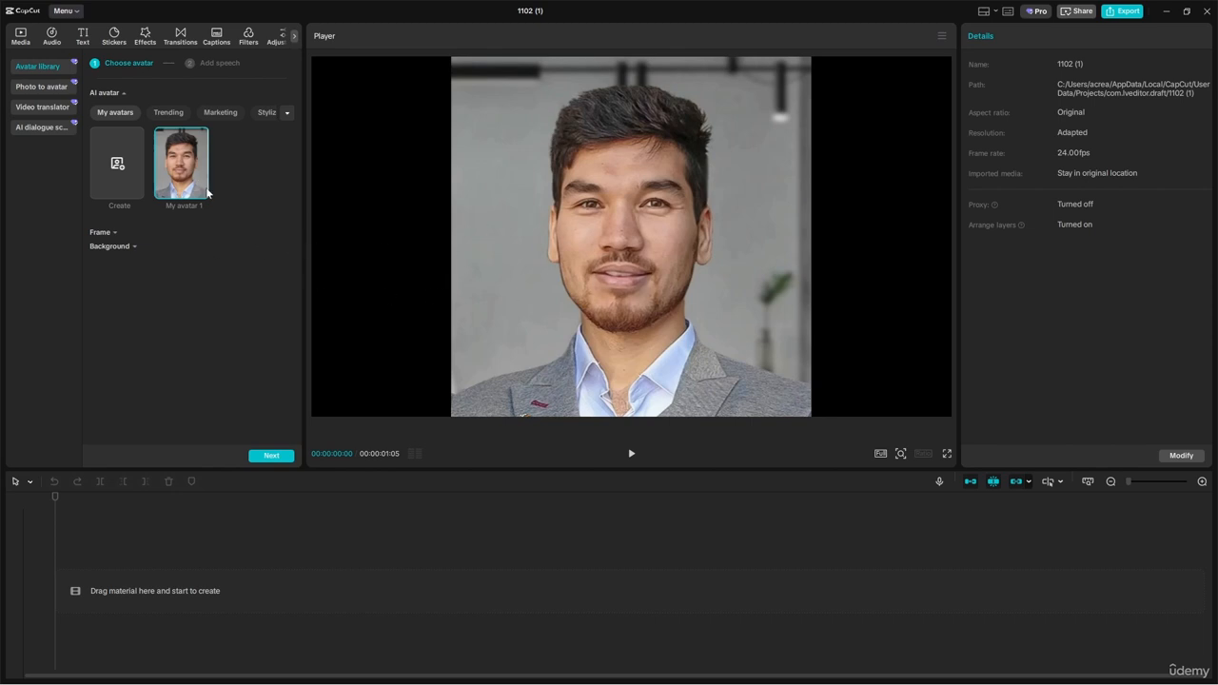
pyautogui.click(165, 113)
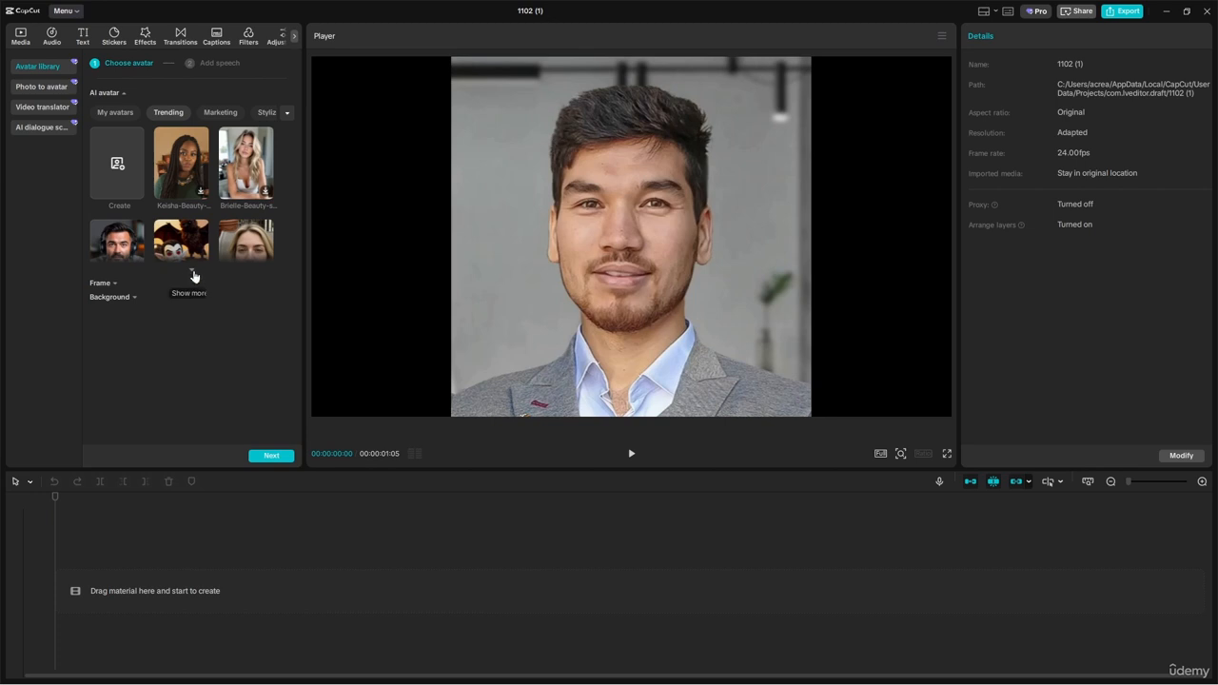
pyautogui.scroll(-2, 181, 258)
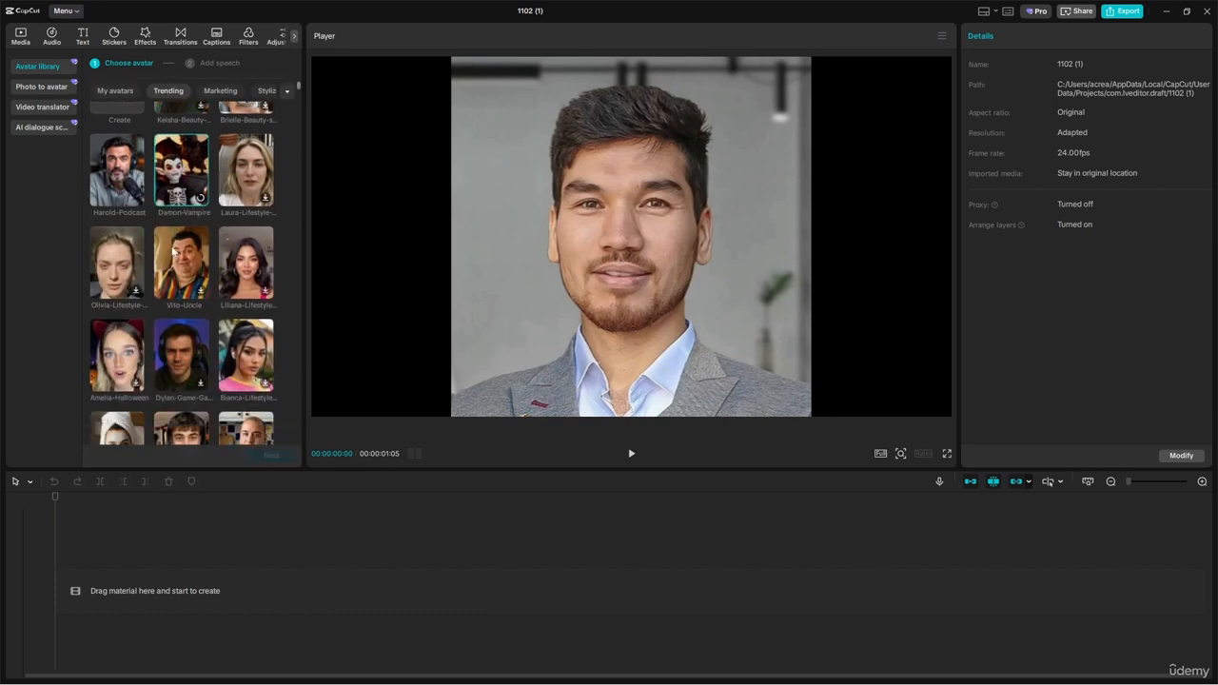
pyautogui.scroll(1, 174, 253)
pyautogui.click(121, 259)
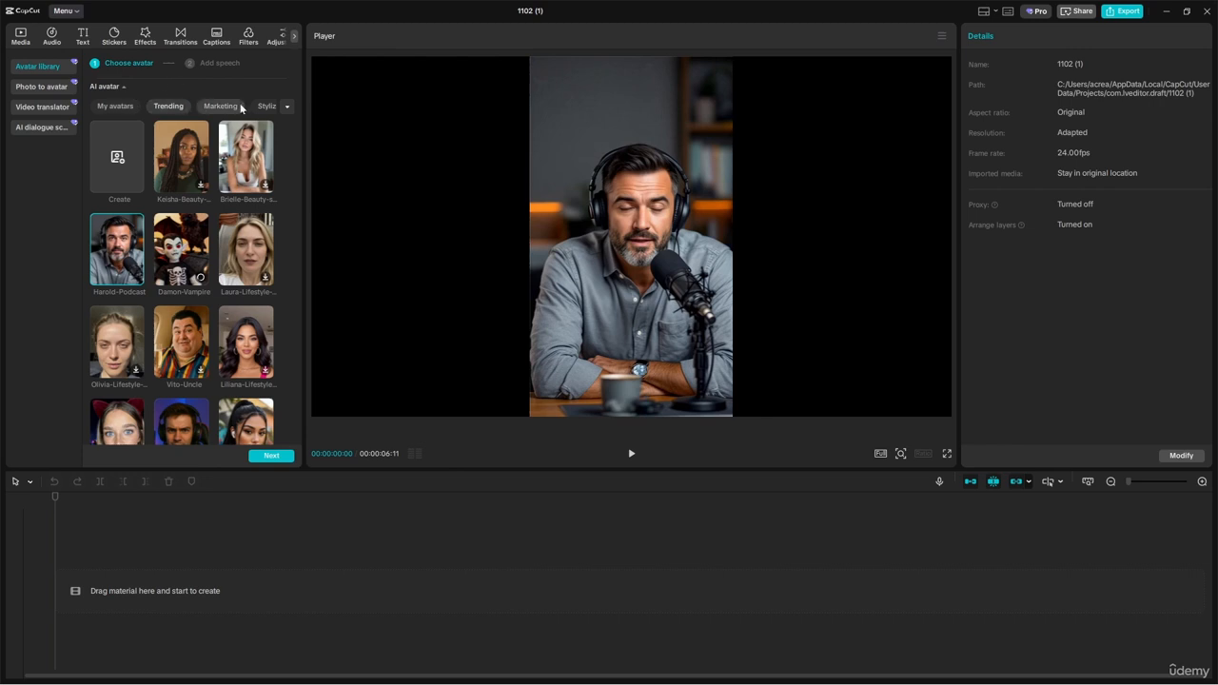
# - Browse the avatars offered in the Professional category
pyautogui.click(284, 108)
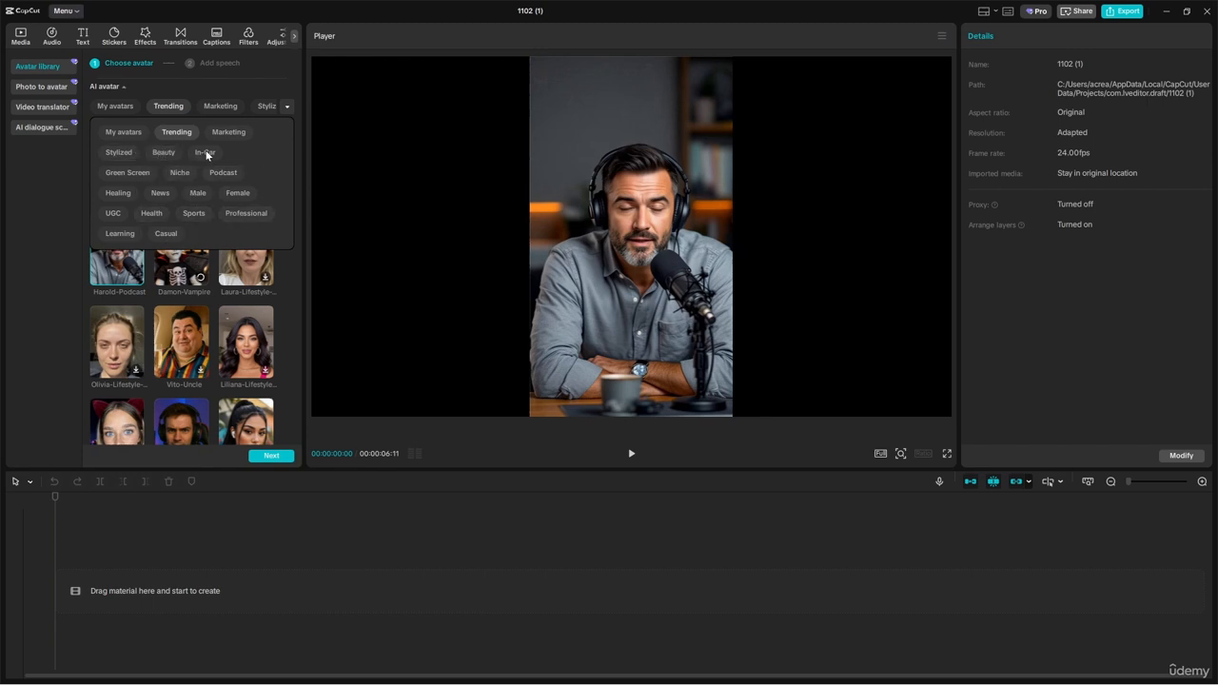
pyautogui.click(243, 215)
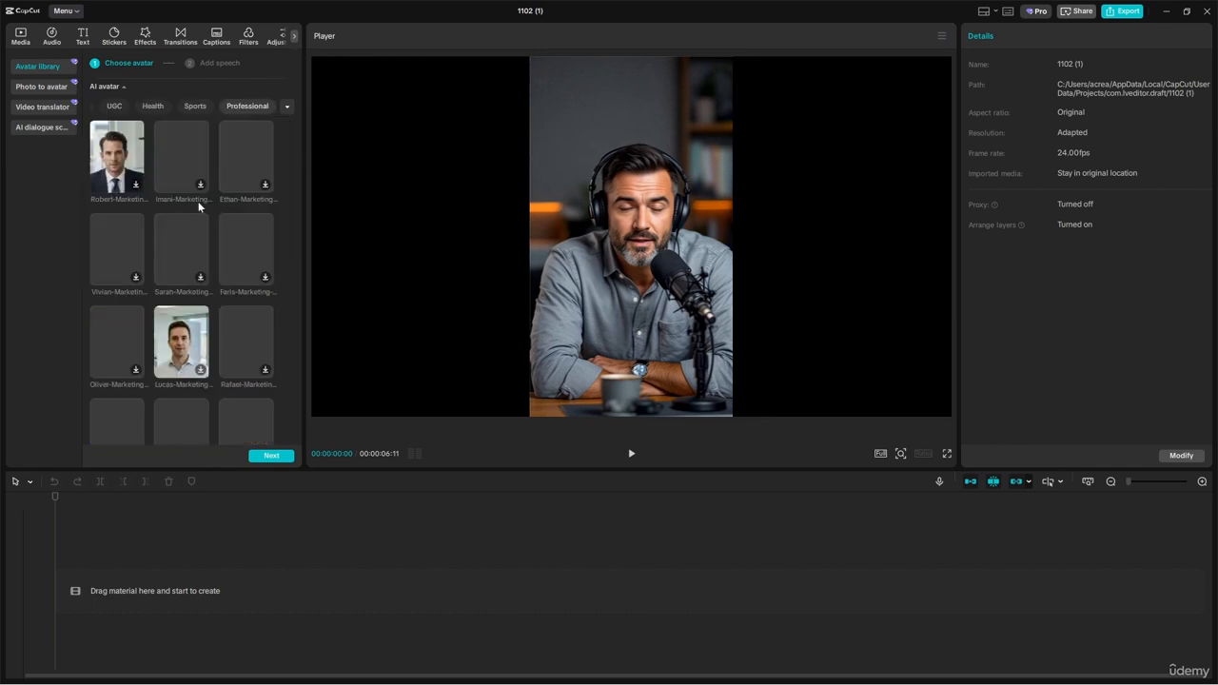
pyautogui.scroll(-3, 166, 255)
pyautogui.scroll(-3, 169, 257)
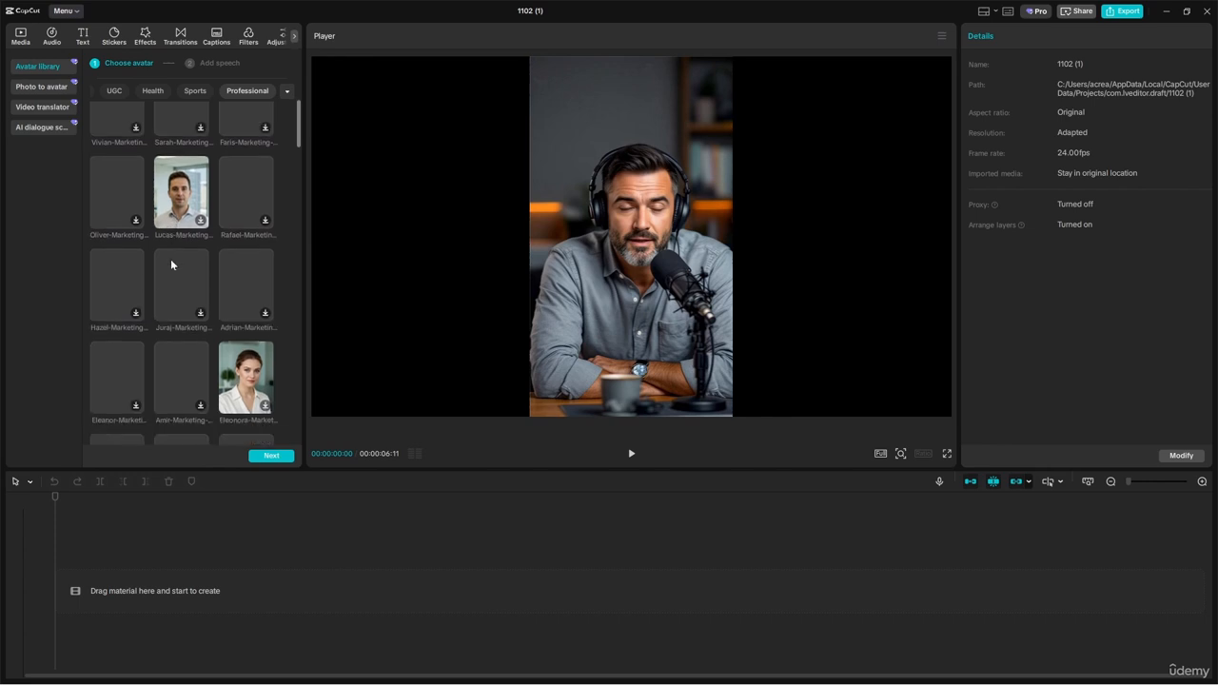
pyautogui.scroll(5, 171, 257)
pyautogui.scroll(2, 171, 255)
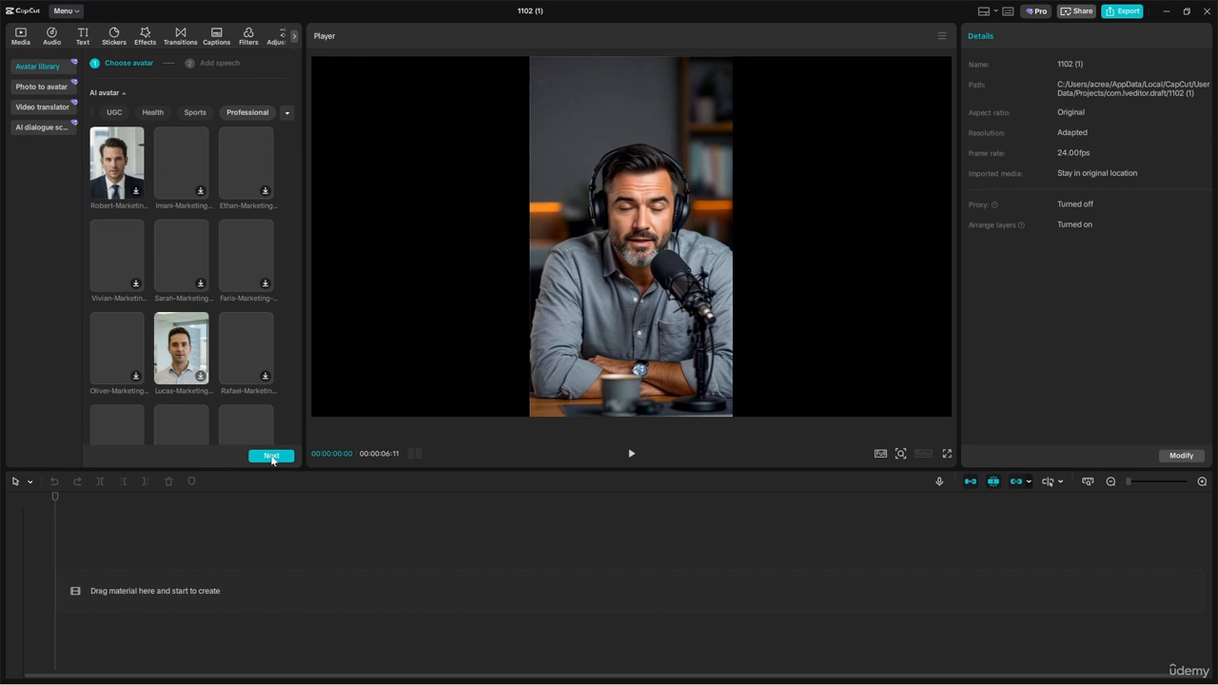
# - Continue to the speech stage and paste the copied CapCut promotional script for the avatar to read
pyautogui.click(271, 457)
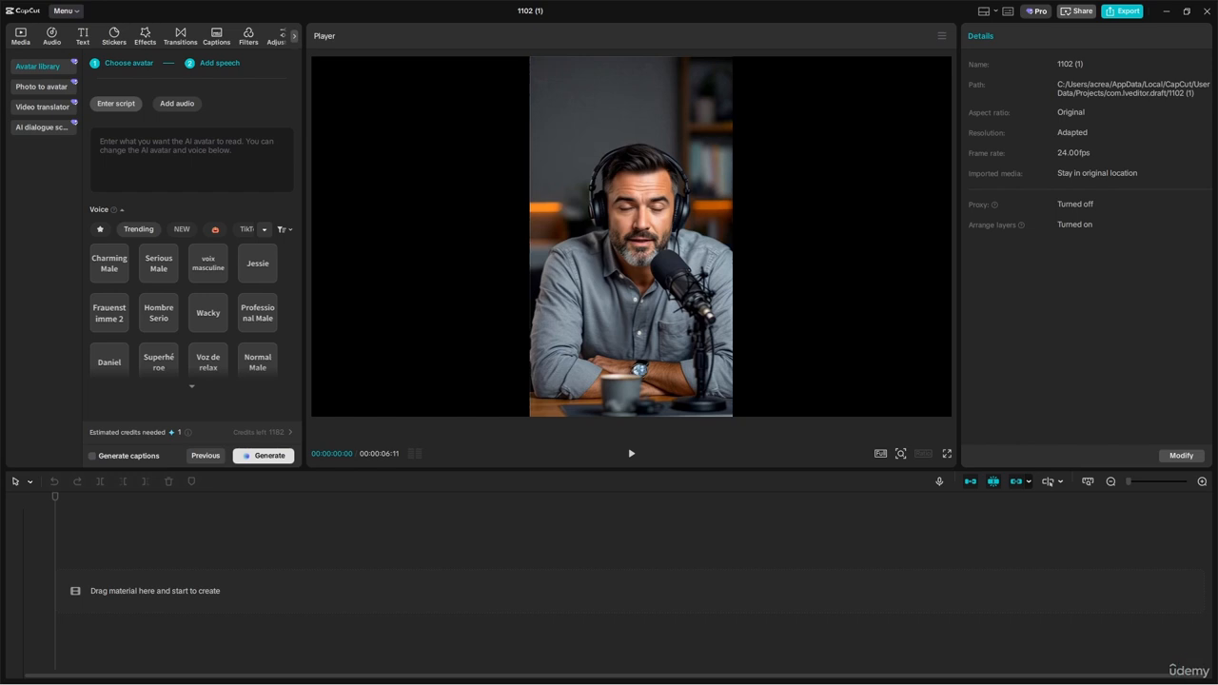
pyautogui.hotkey('ctrl', 'v')
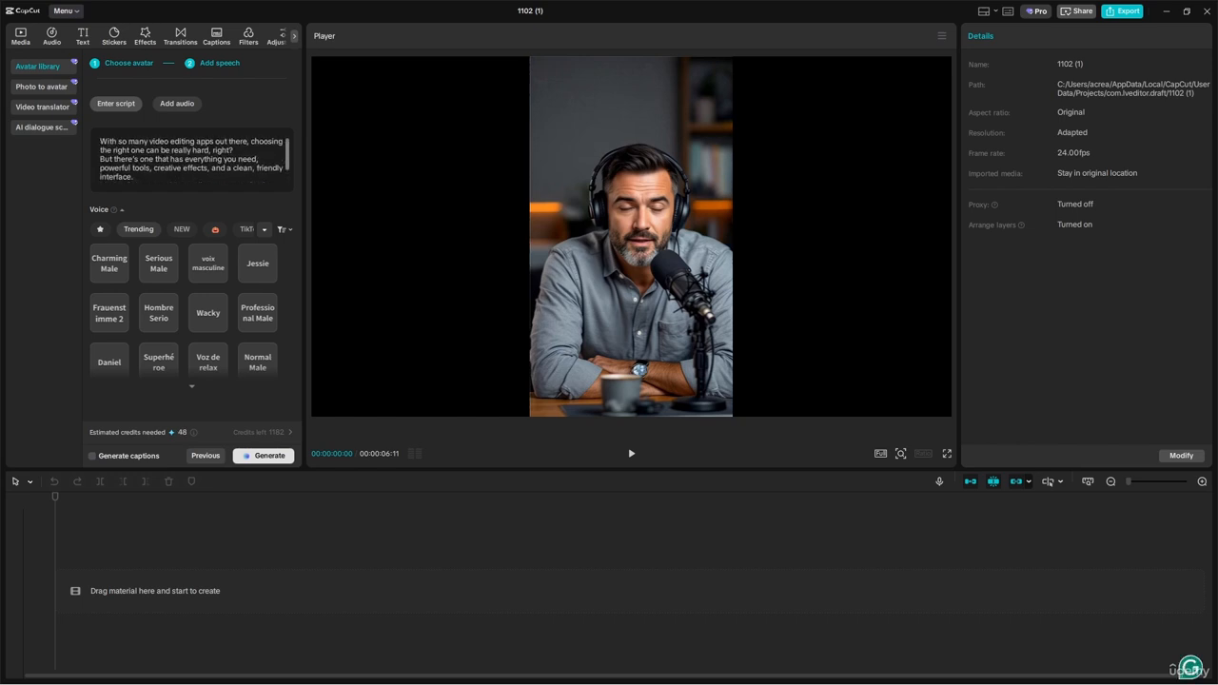
pyautogui.scroll(-2, 191, 159)
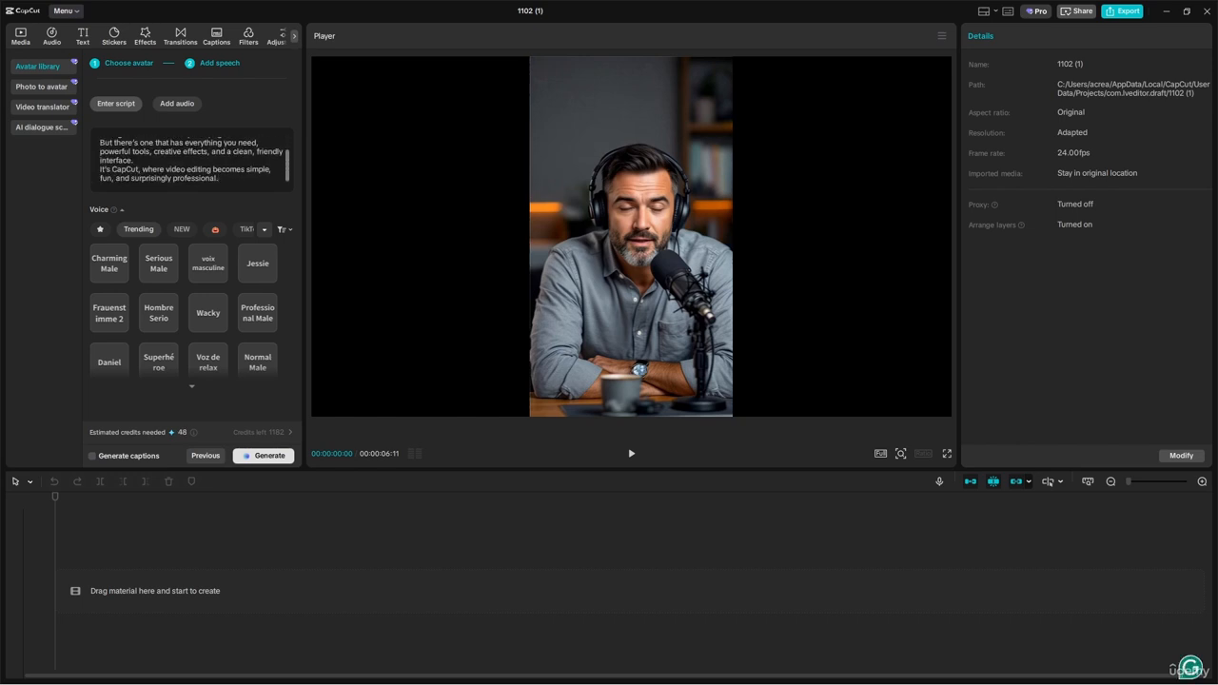
pyautogui.scroll(2, 116, 142)
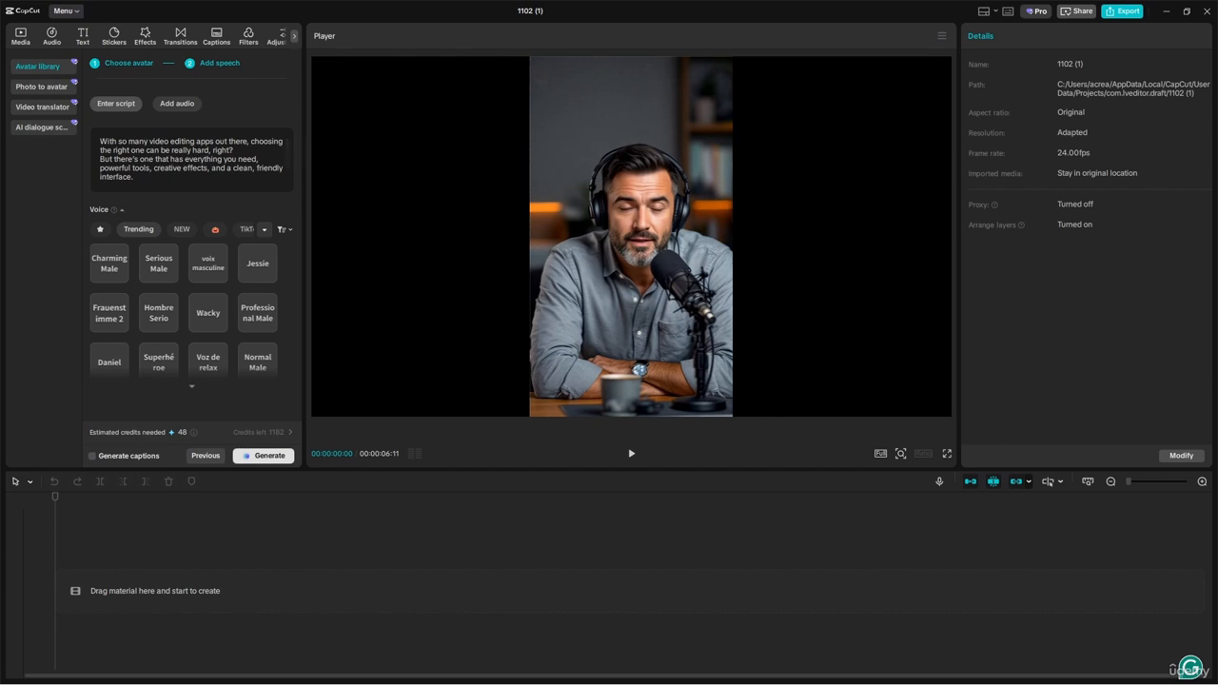
pyautogui.scroll(-2, 192, 160)
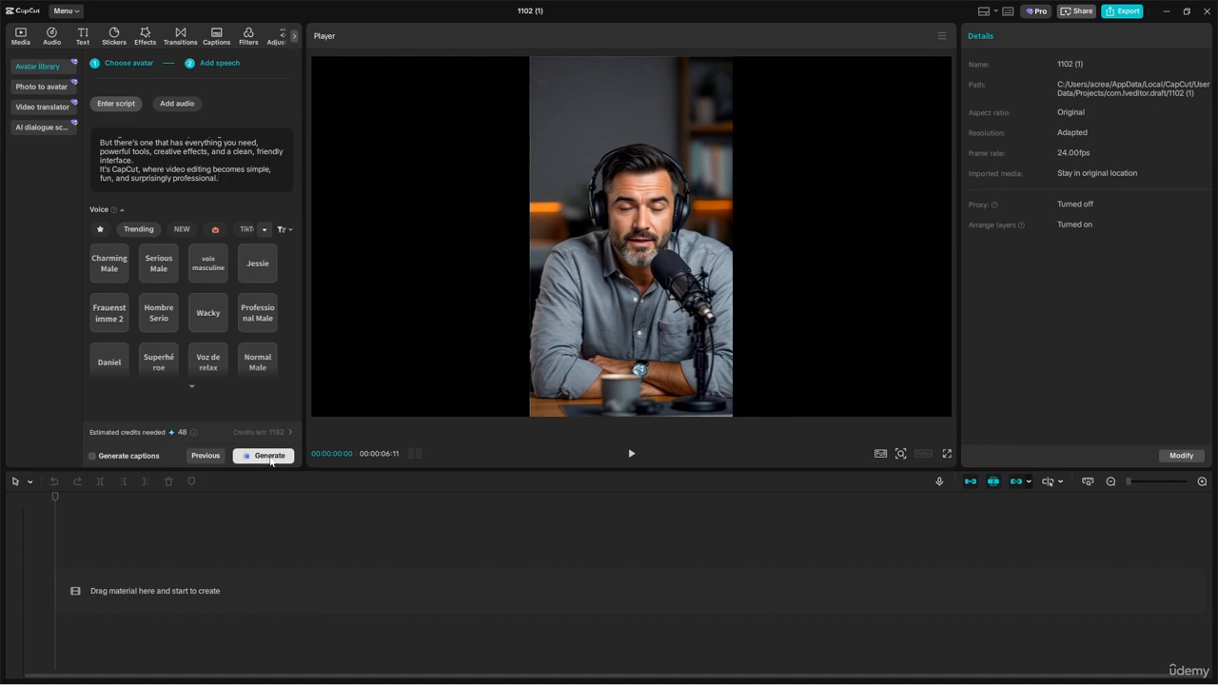
# - Choose the Serious Male voice from the Trending voices and generate the talking avatar clip
pyautogui.click(100, 230)
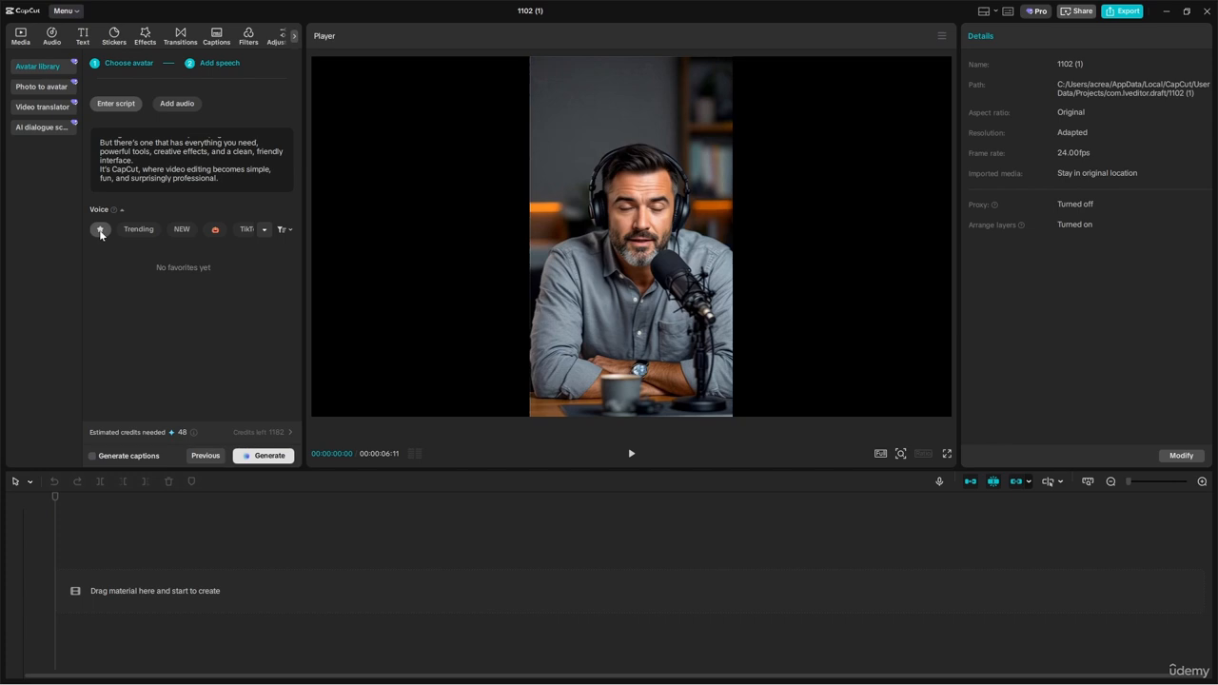
pyautogui.click(139, 230)
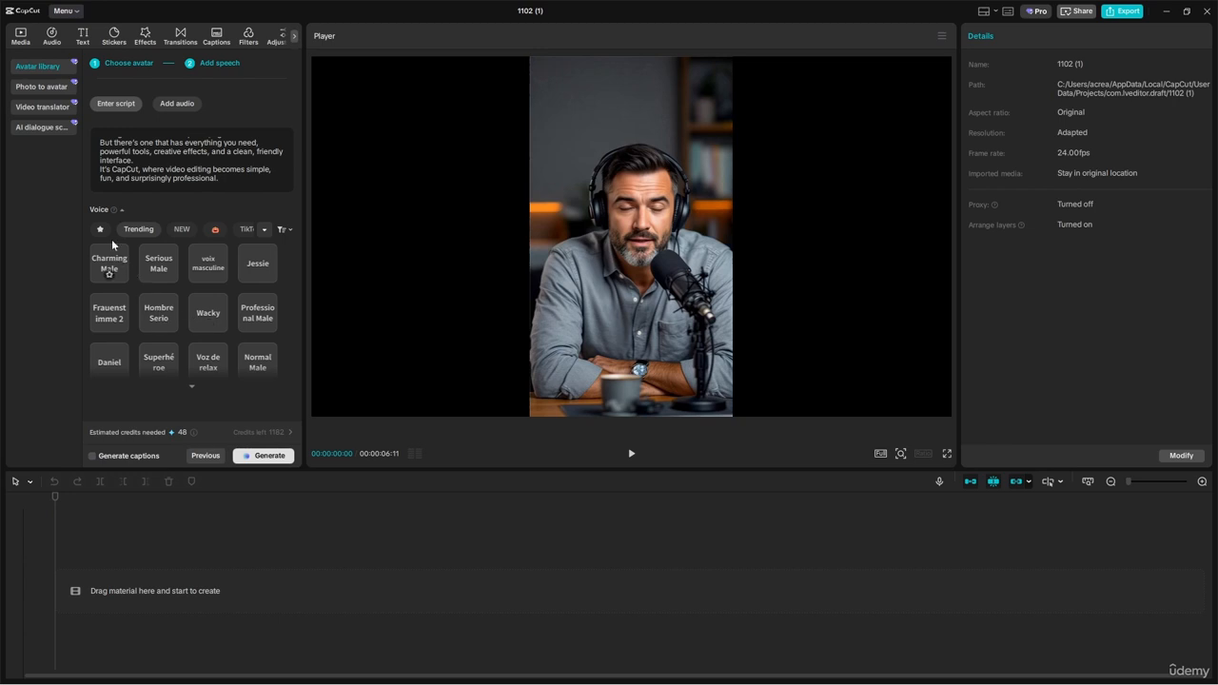
pyautogui.click(138, 229)
pyautogui.click(158, 272)
pyautogui.click(160, 260)
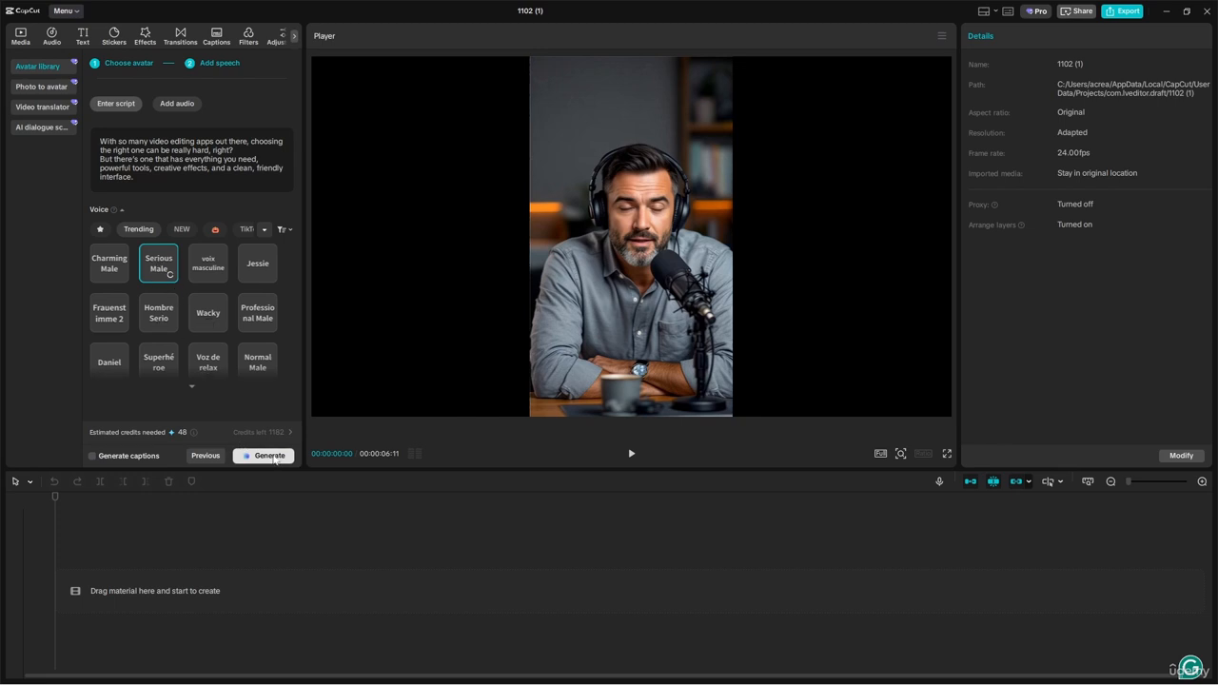
pyautogui.click(271, 456)
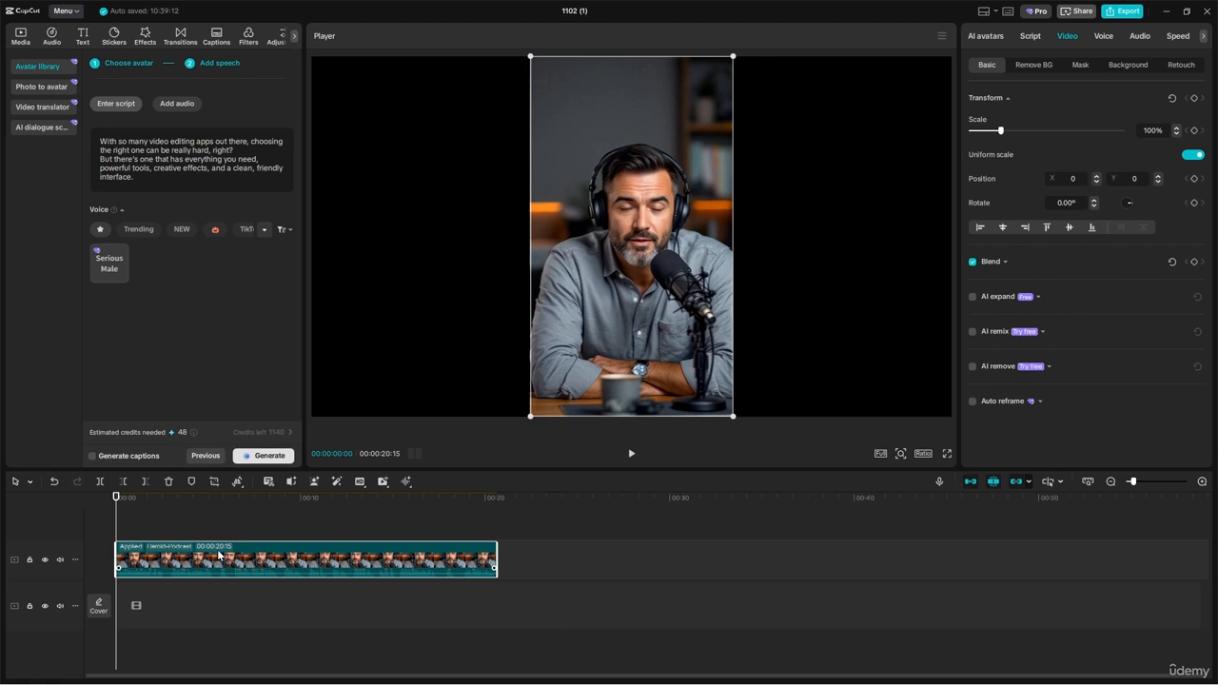
# - Play the generated avatar clip through and set the project's aspect ratio to 9:16
pyautogui.press('space')
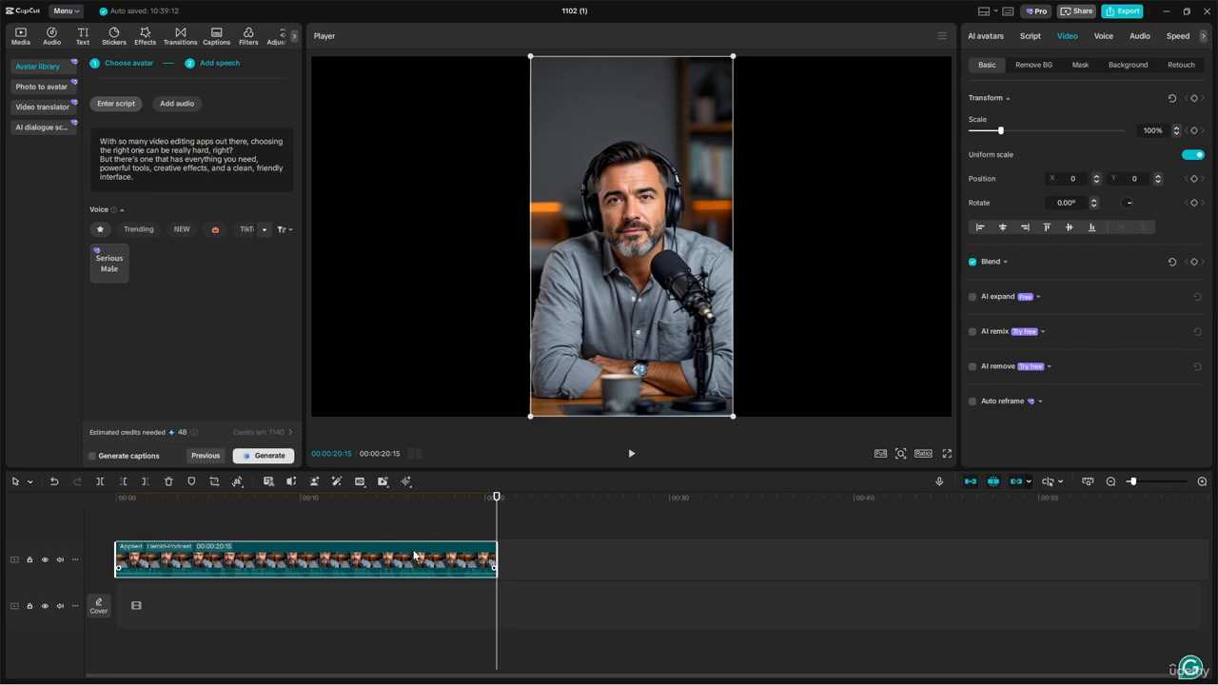
pyautogui.click(923, 454)
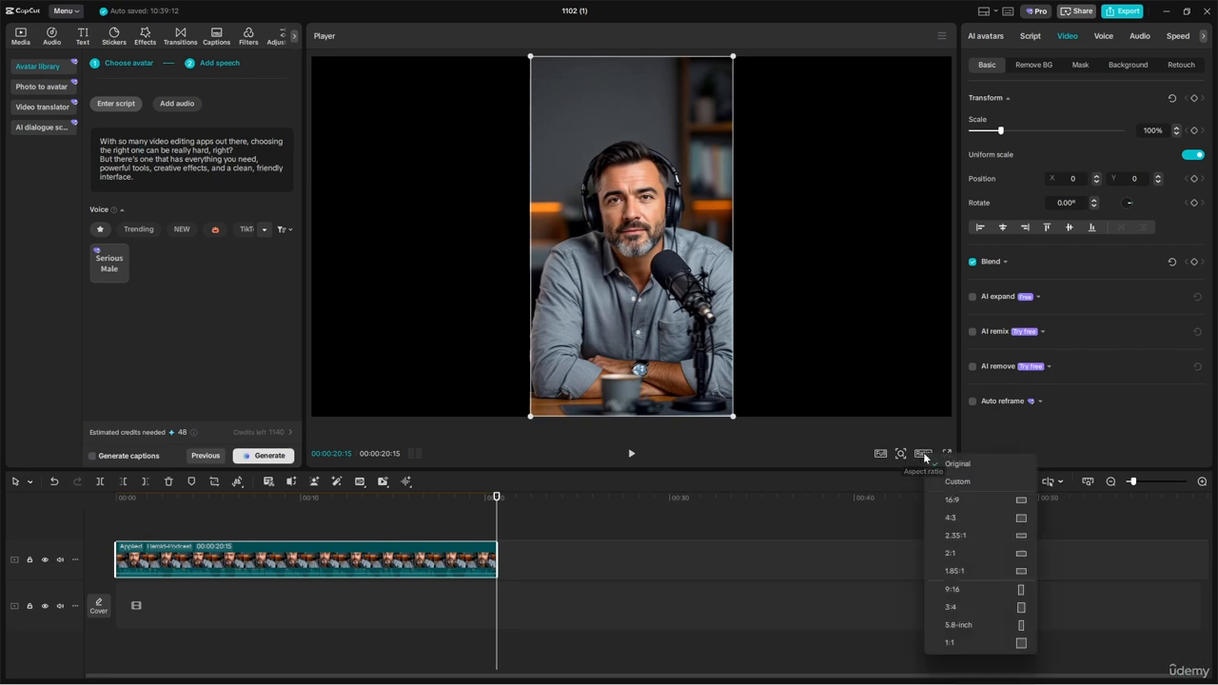
pyautogui.click(956, 592)
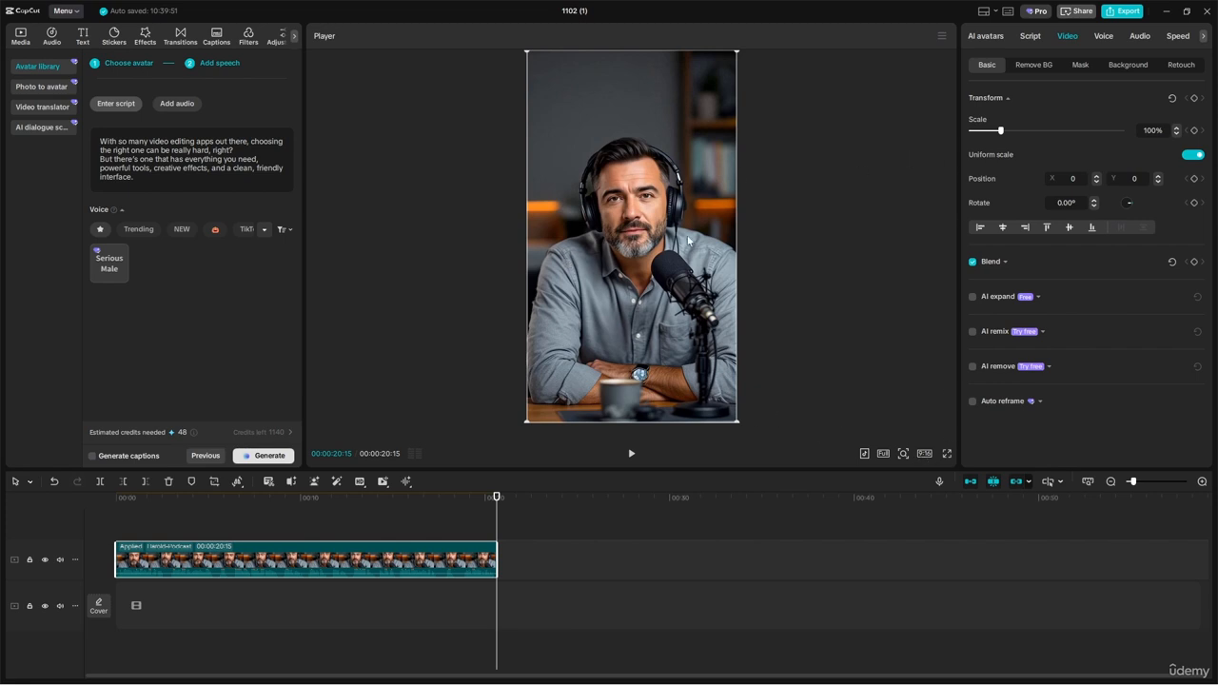
# - Switch the workspace to the Vertical layout and move the playhead to the start of the avatar clip
pyautogui.click(987, 12)
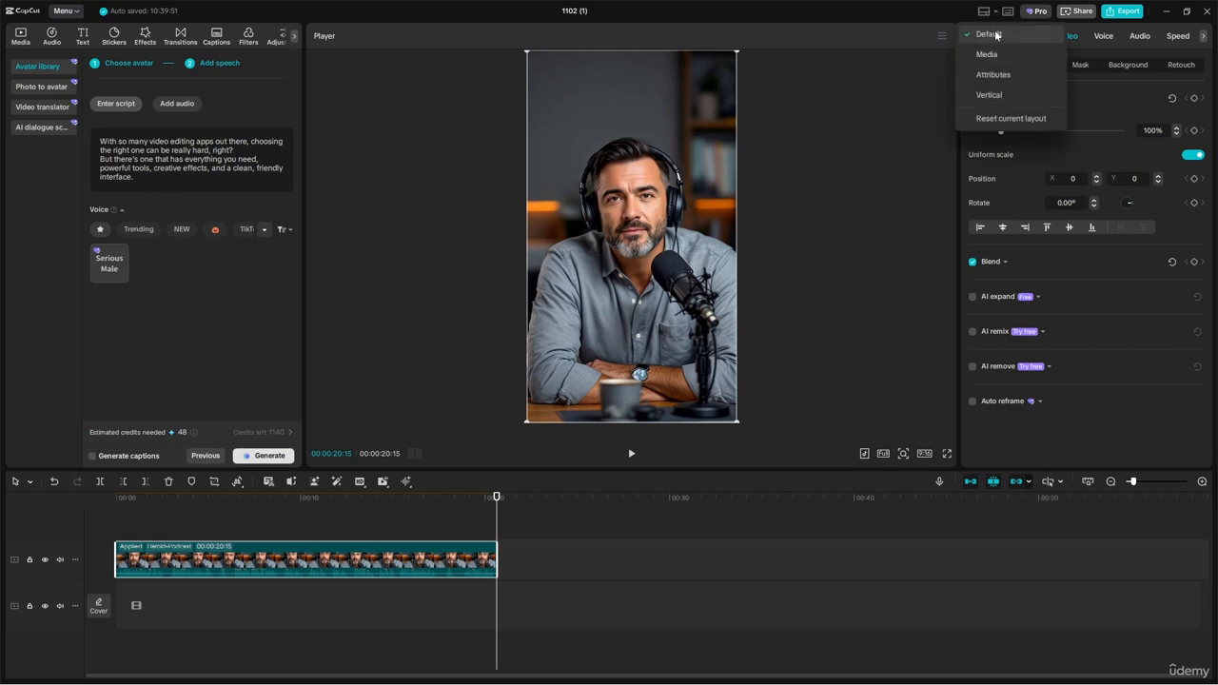
pyautogui.click(990, 95)
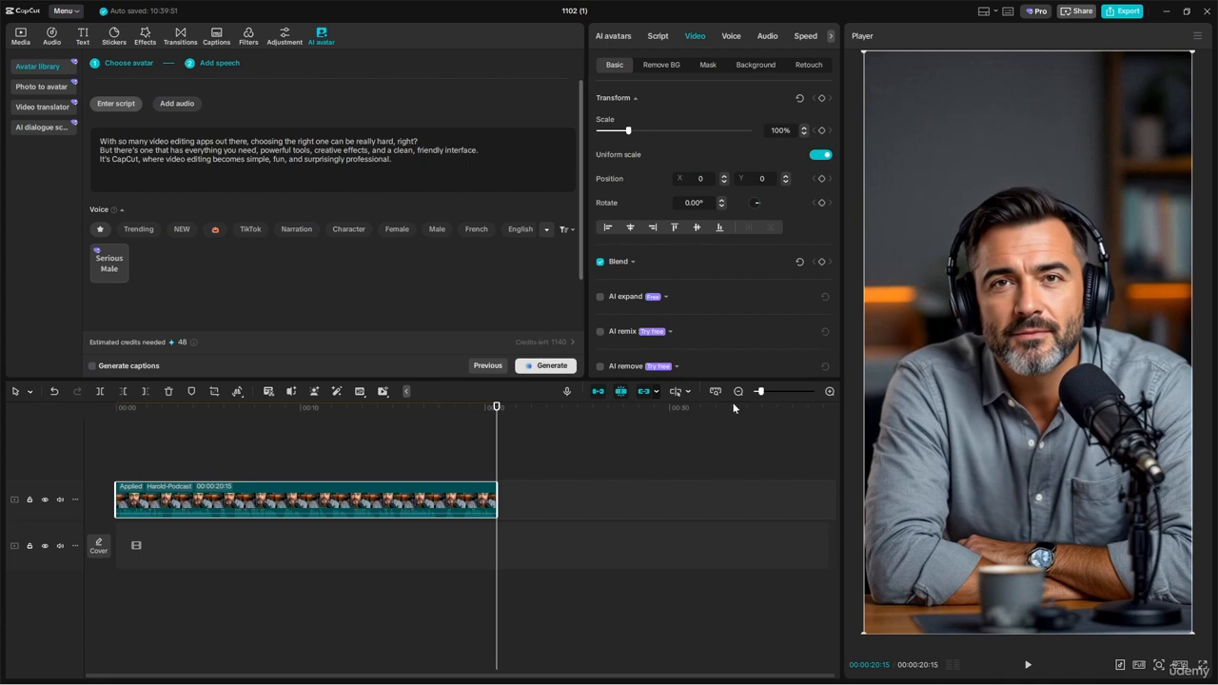
pyautogui.click(984, 11)
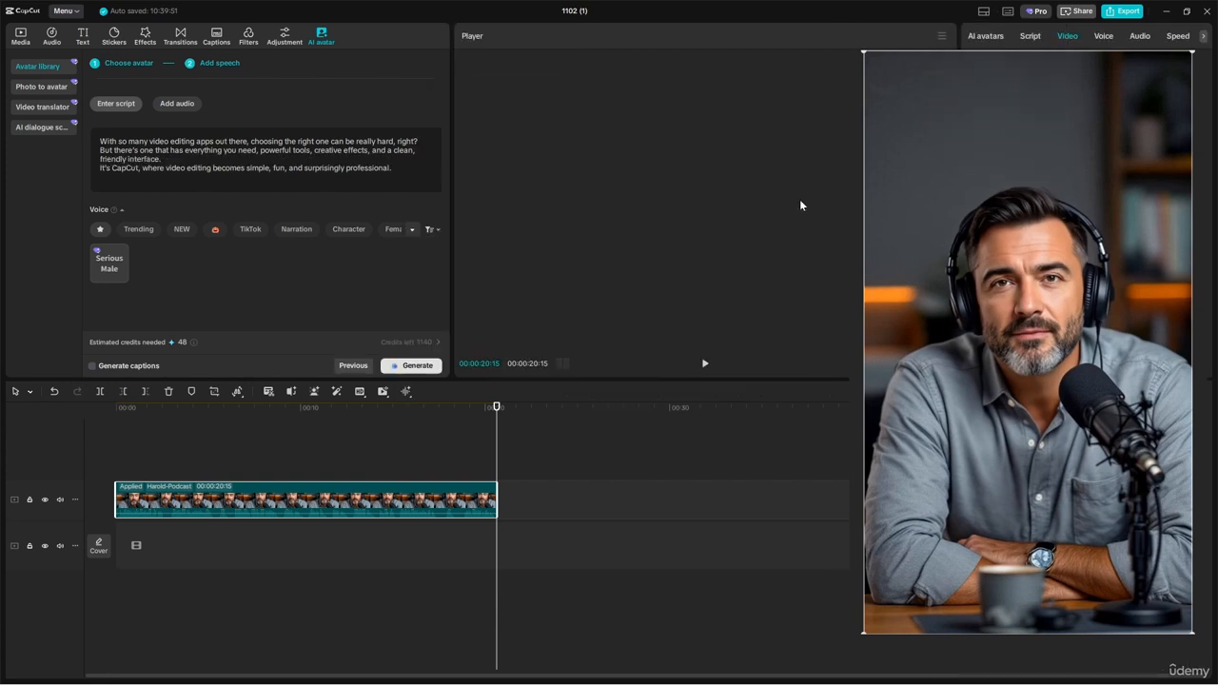
pyautogui.click(990, 11)
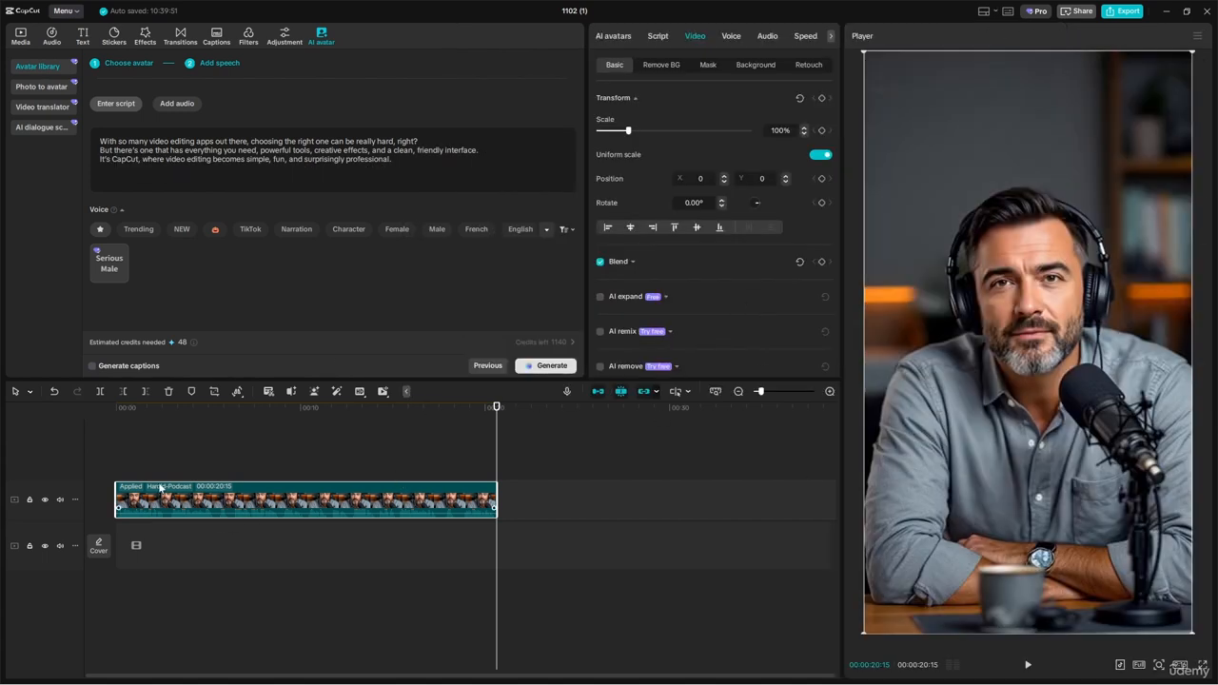
pyautogui.click(131, 407)
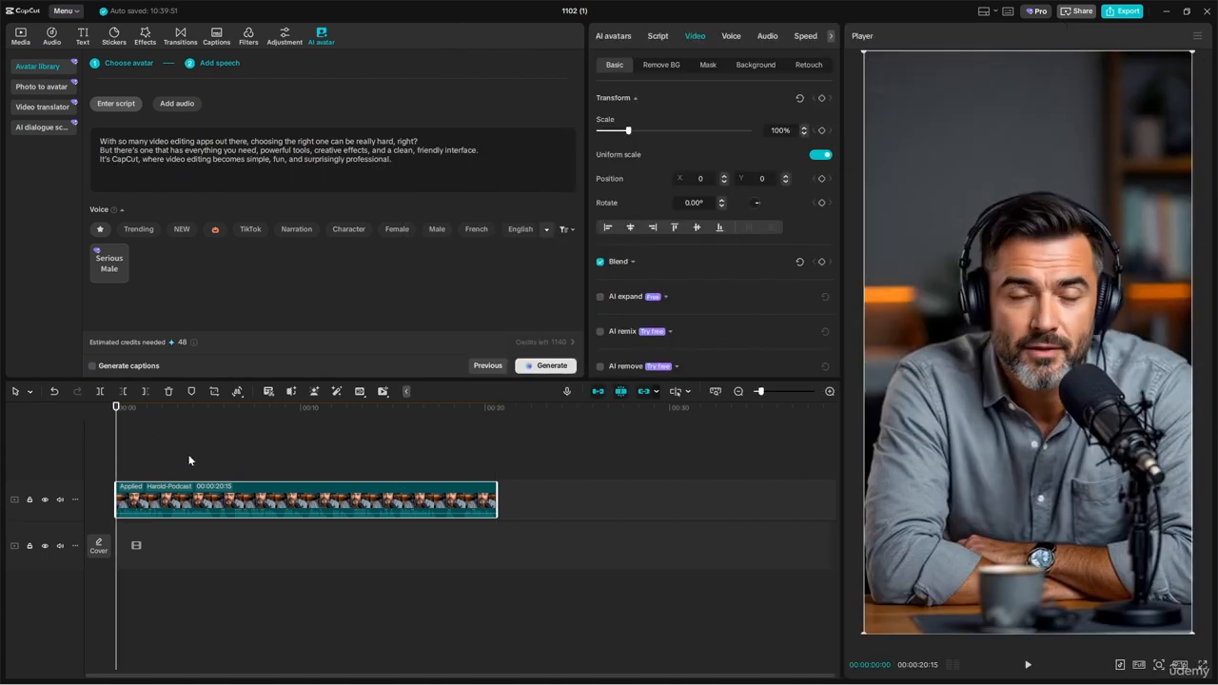